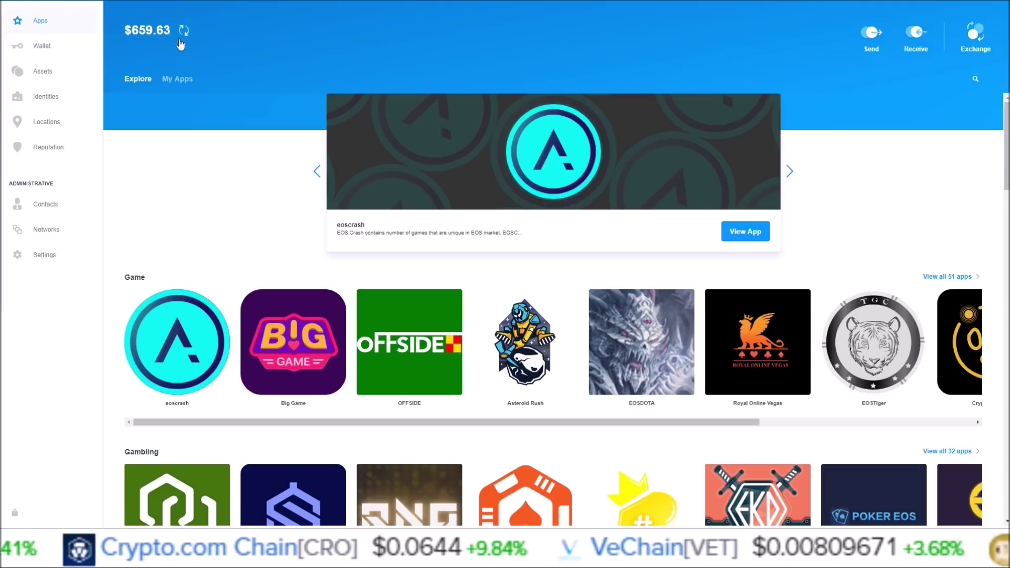
- View the details page of the Big Game app and return to the app overview
drag(1007, 132, 894, 105)
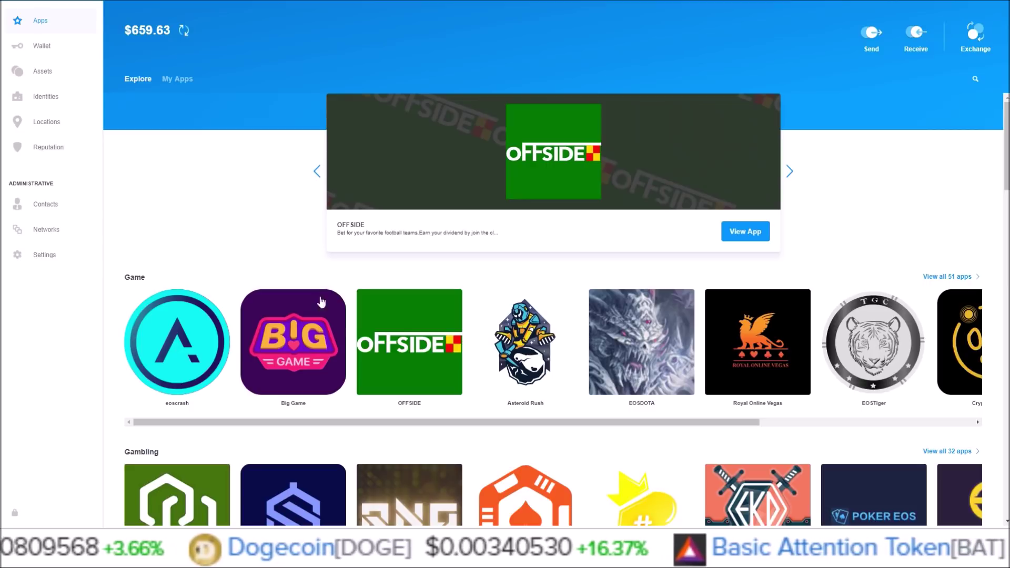
click(318, 334)
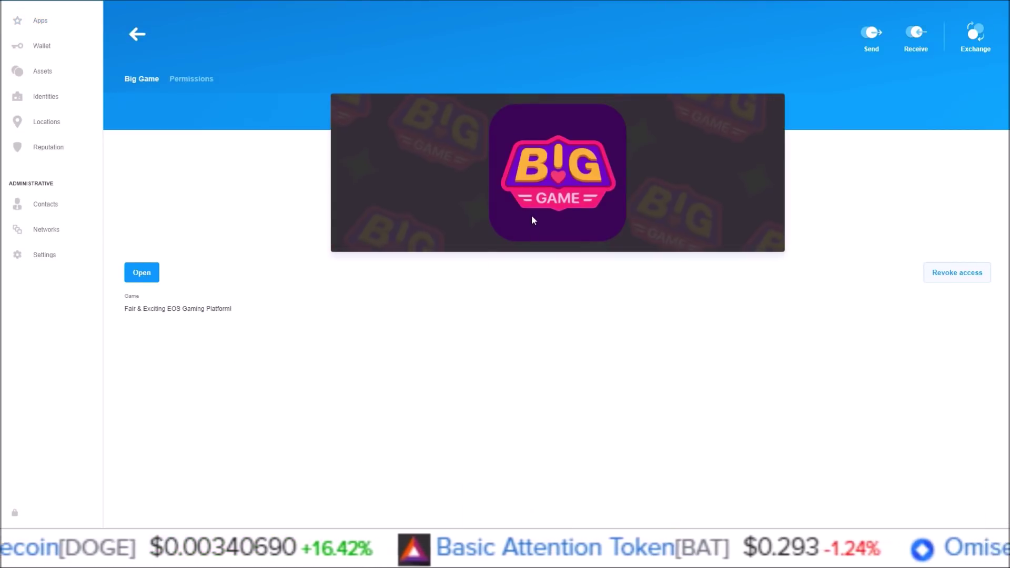
click(136, 34)
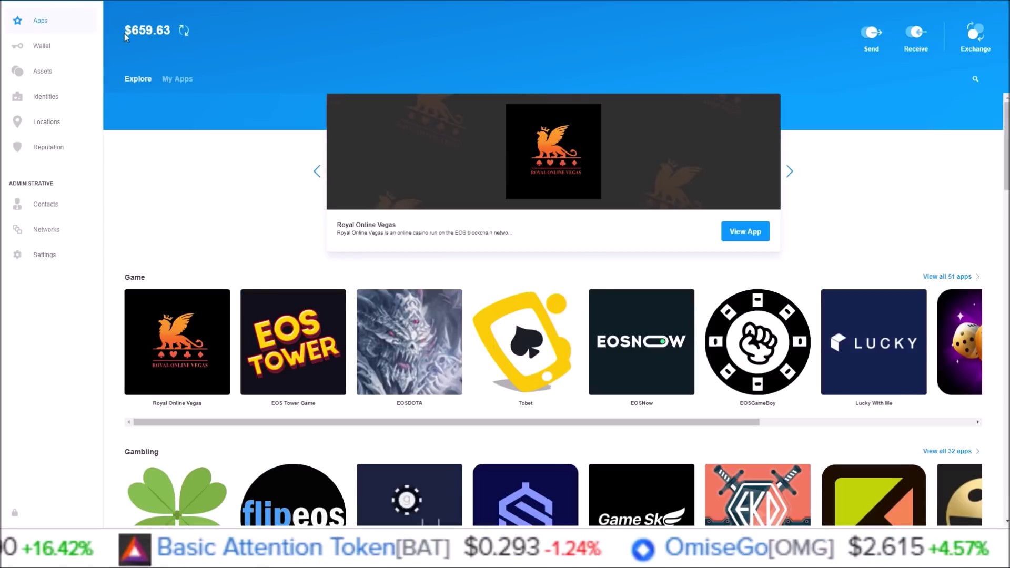
- Open the wallet and view the text form for importing a private key, cancelling without entering a key
click(40, 49)
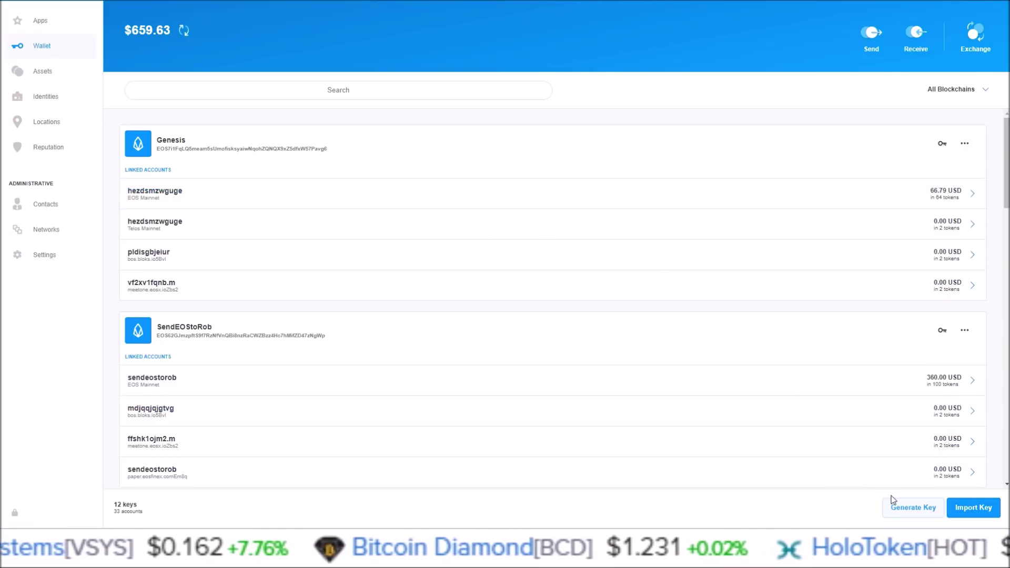
click(970, 510)
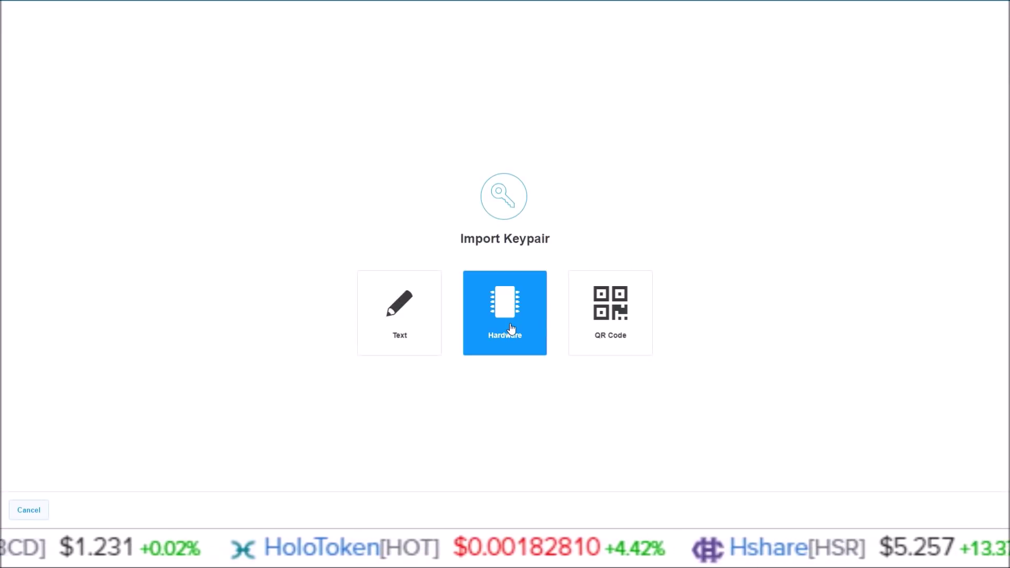
click(407, 307)
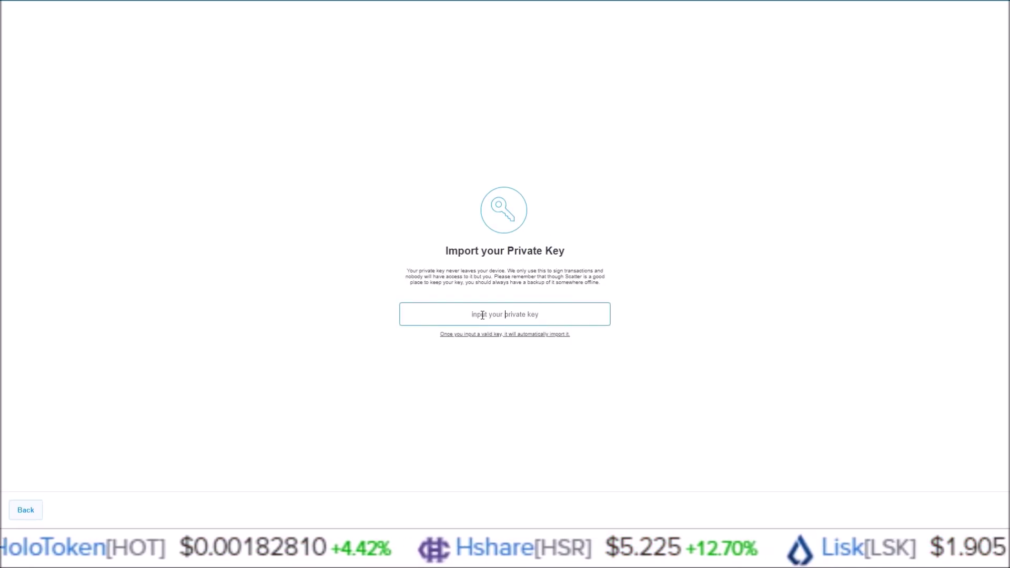
click(451, 307)
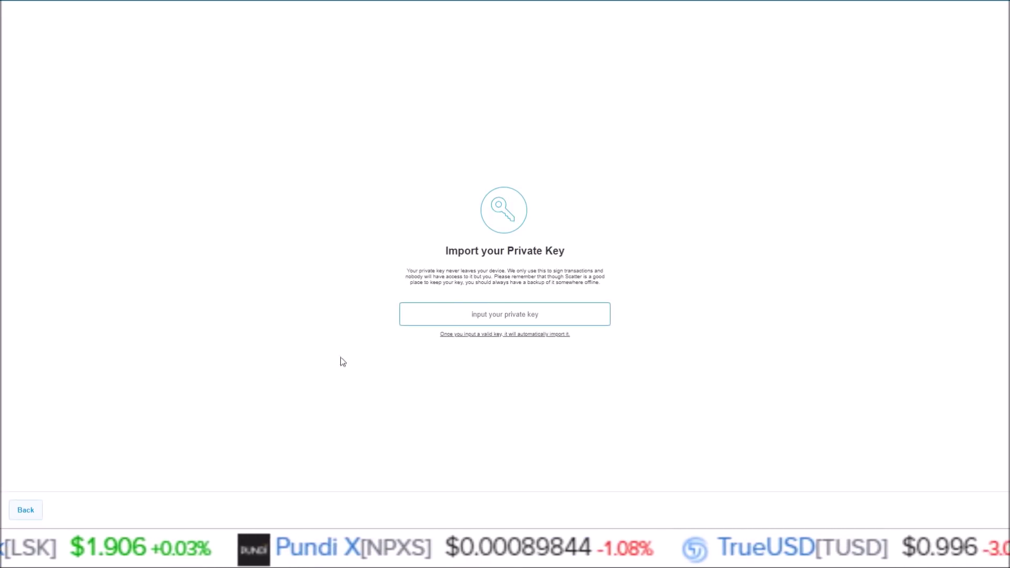
click(21, 513)
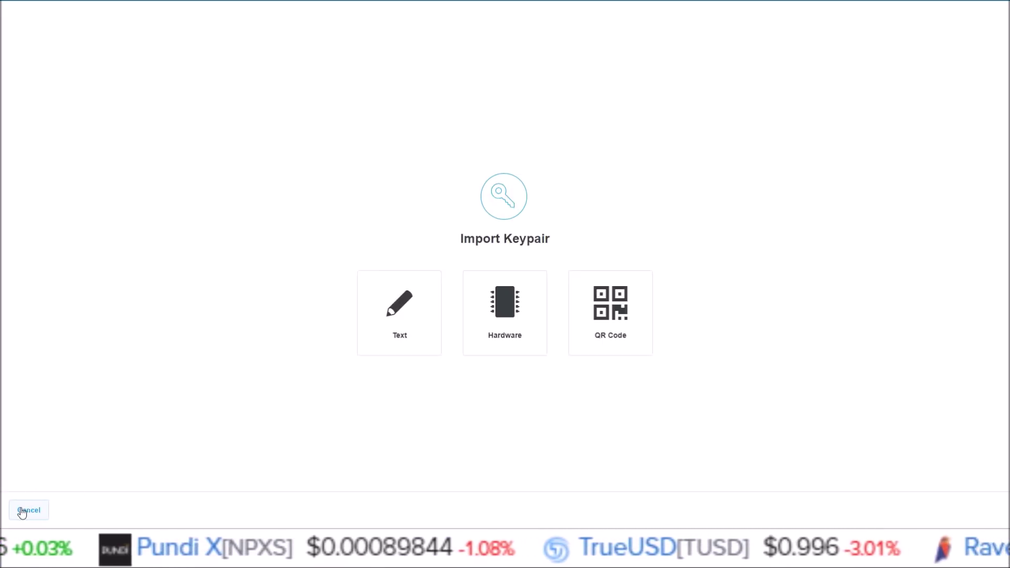
click(23, 513)
click(904, 510)
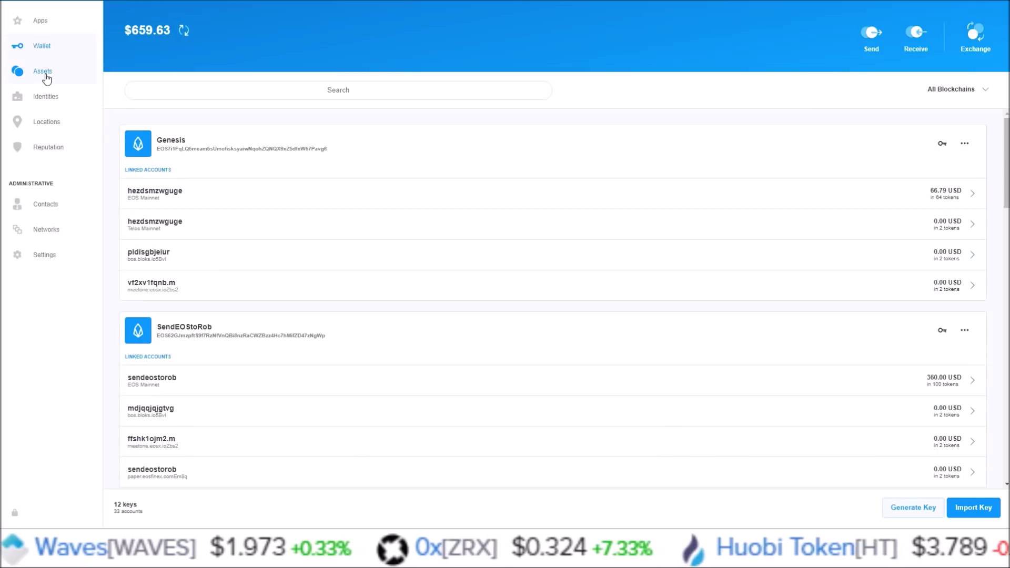
- Look through the token list in the wallet's assets
click(46, 78)
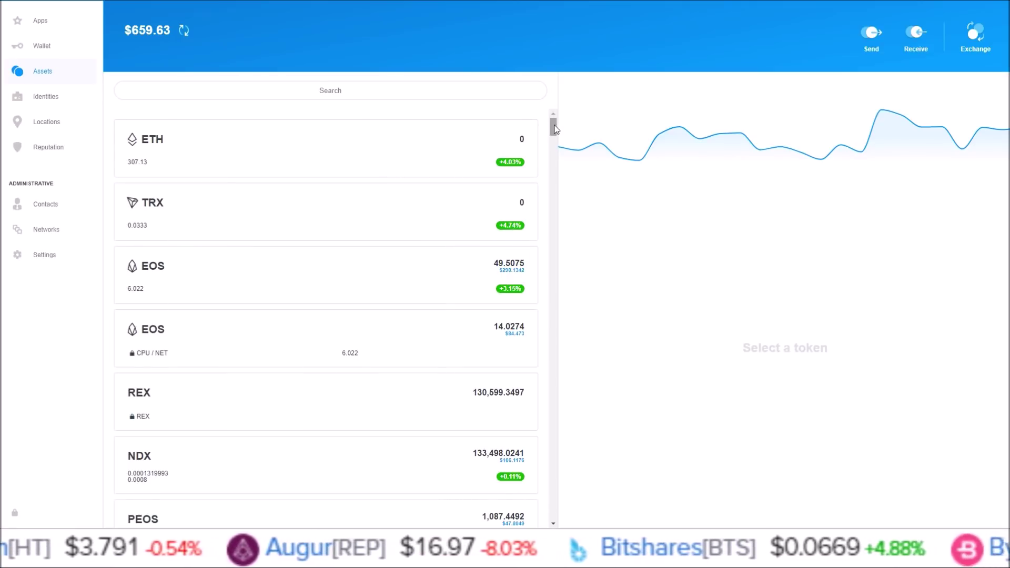
scroll(554, 128, down, 2)
scroll(554, 129, up, 2)
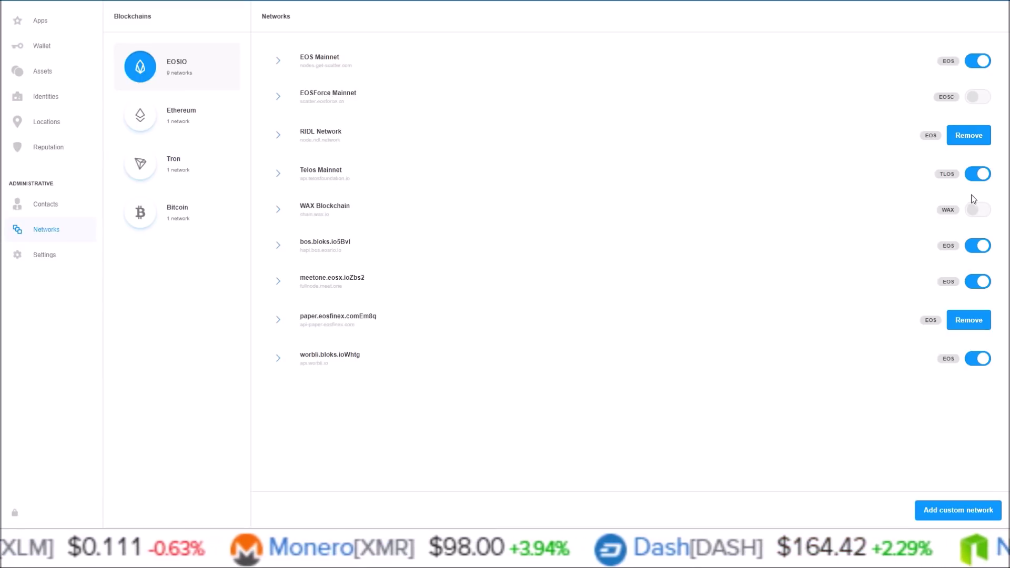
- Enable the EOSForce Mainnet and WAX Blockchain networks under EOSIO
click(979, 98)
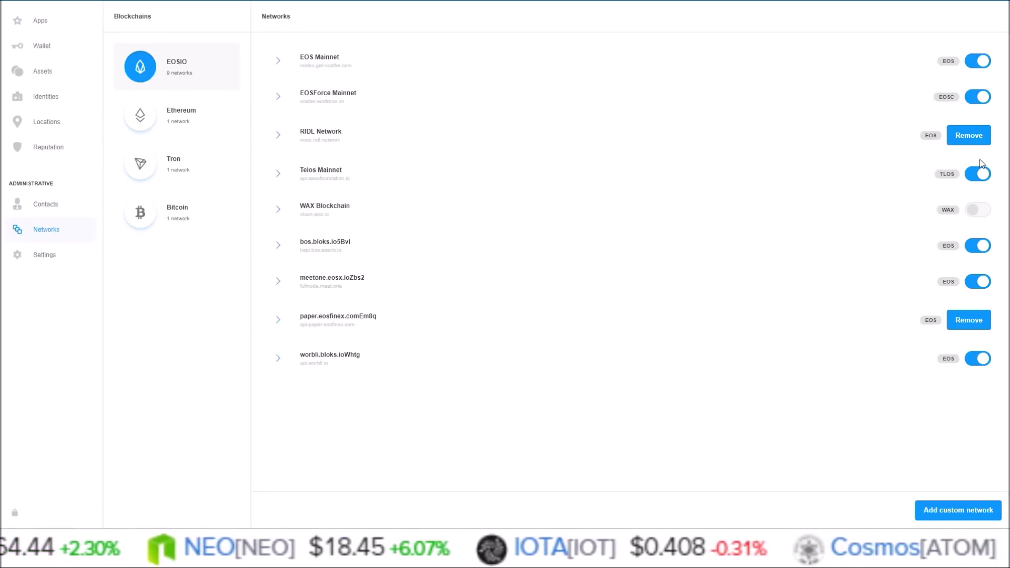
click(977, 212)
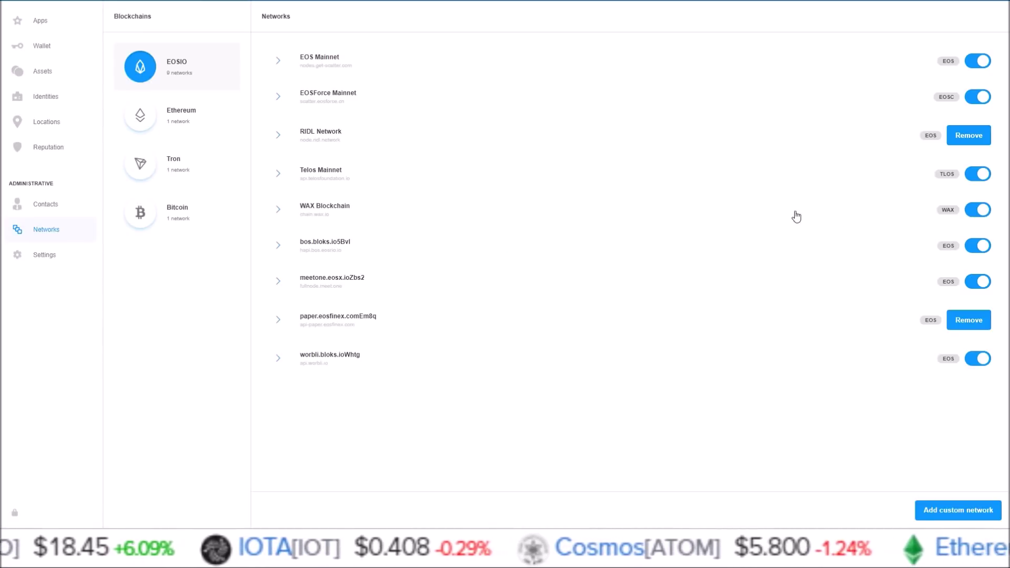
- View the networks available for Ethereum, Tron and Bitcoin, and return to the EOSIO networks
click(191, 128)
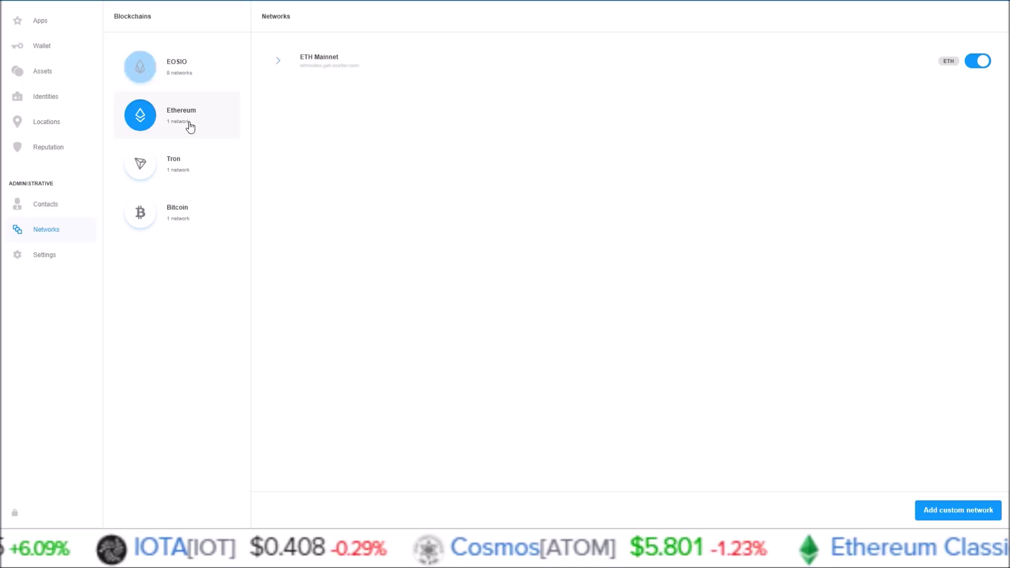
click(186, 170)
click(186, 218)
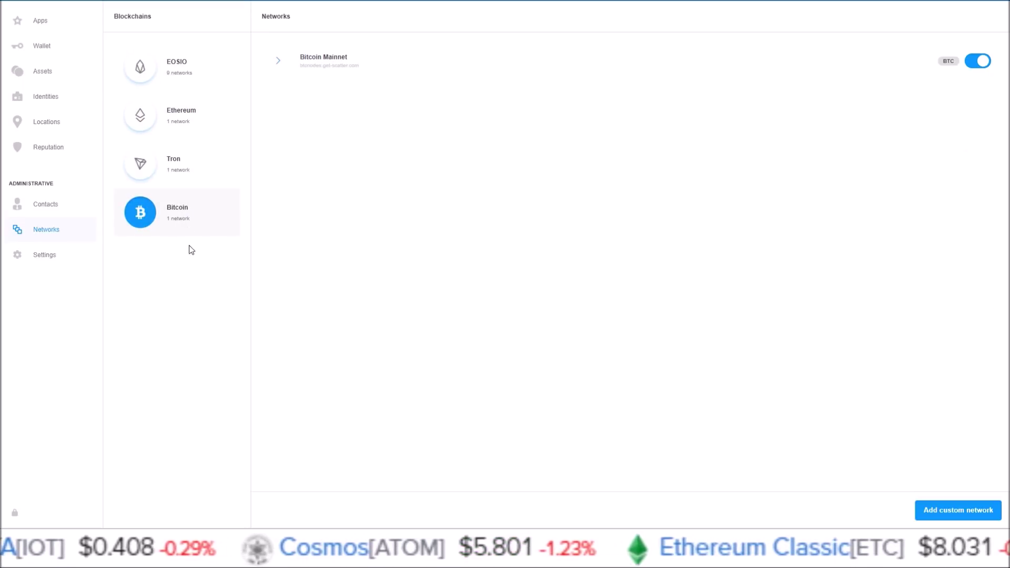
click(192, 79)
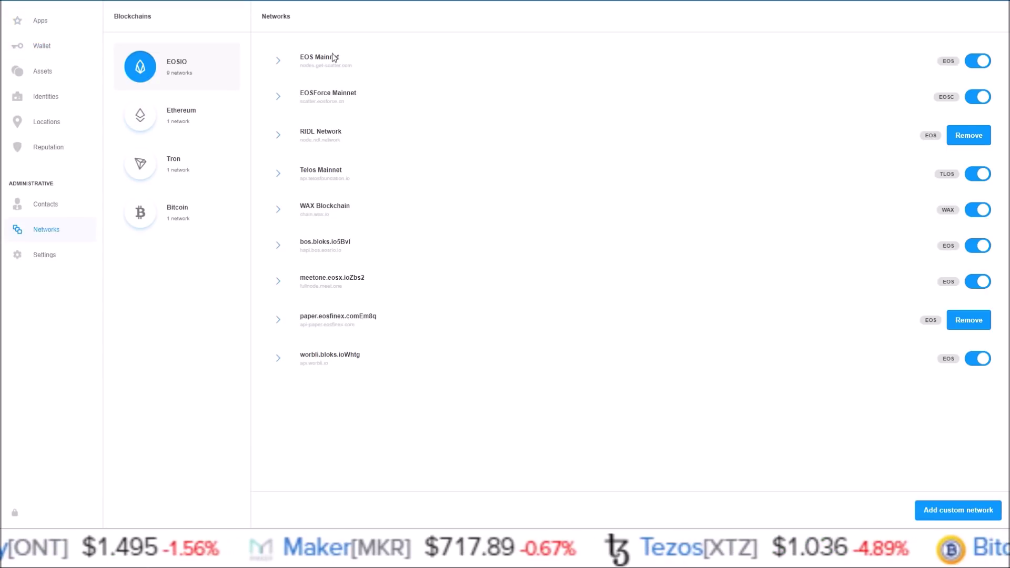
- View the blank custom network form, cancel it and return to the wallet's key list
click(936, 511)
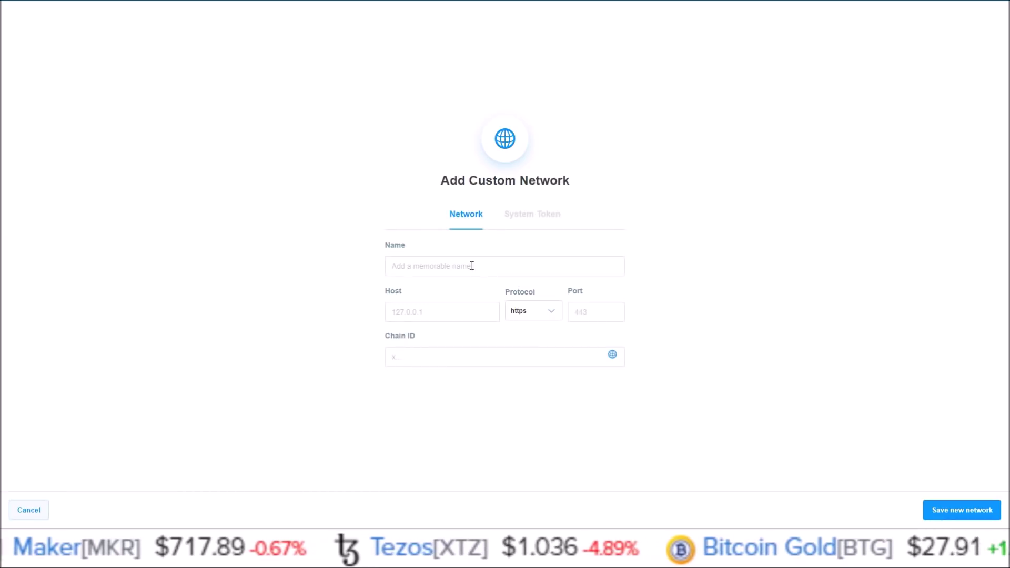
click(27, 512)
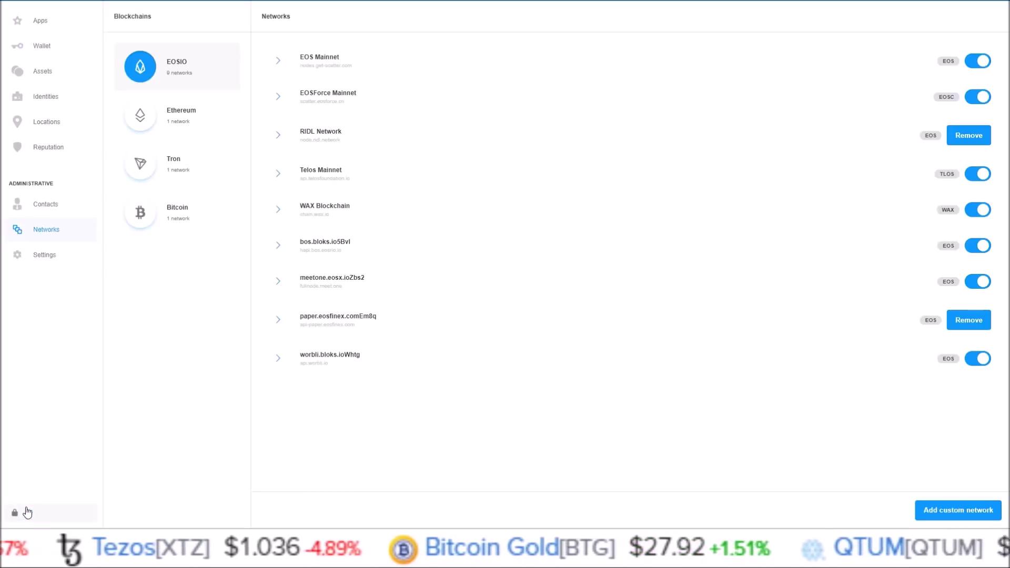
click(44, 47)
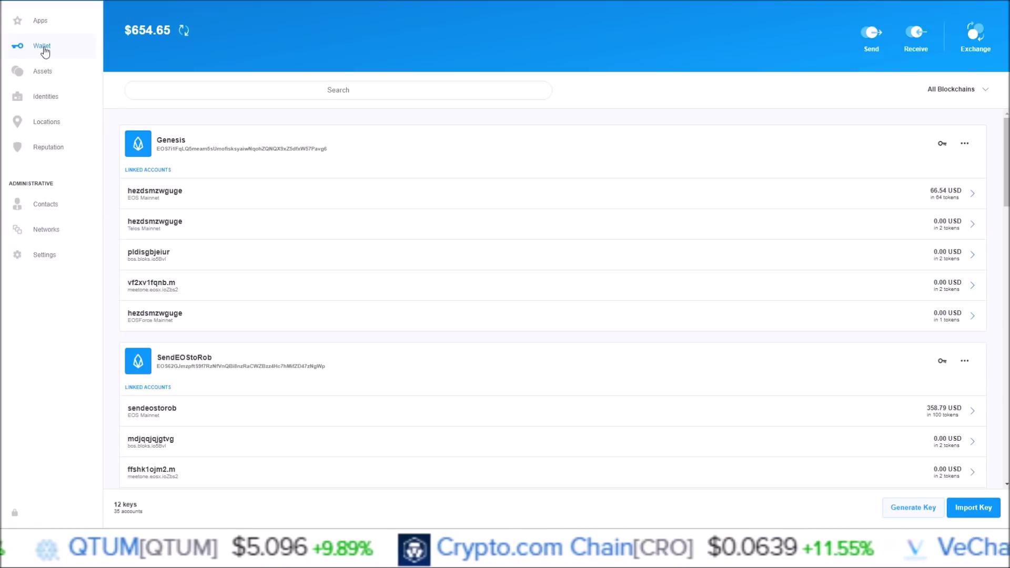
- Start a token exchange and choose the linked Bitcoin Mainnet account as the receiver
click(975, 36)
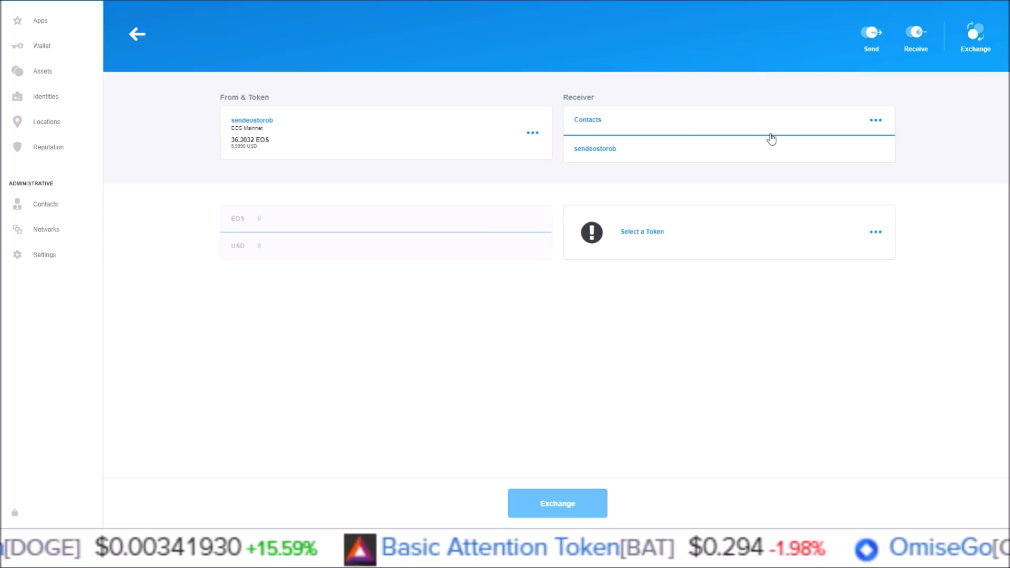
click(876, 121)
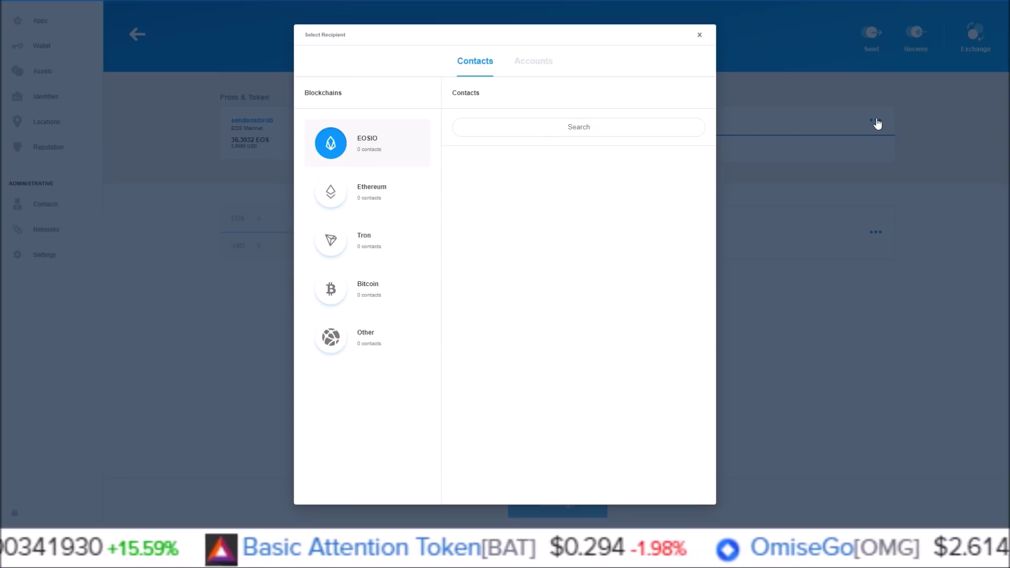
click(532, 67)
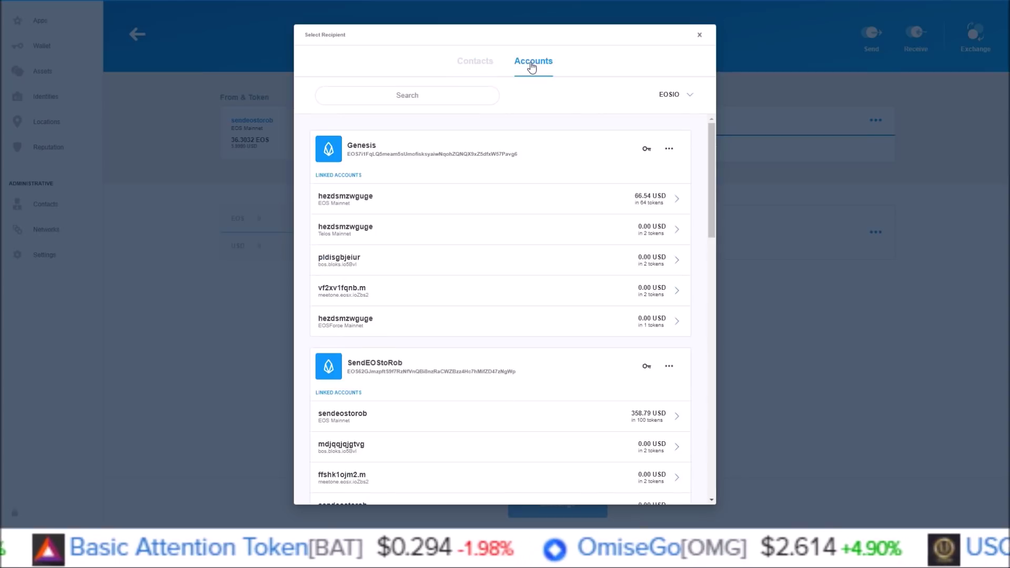
click(667, 95)
click(618, 174)
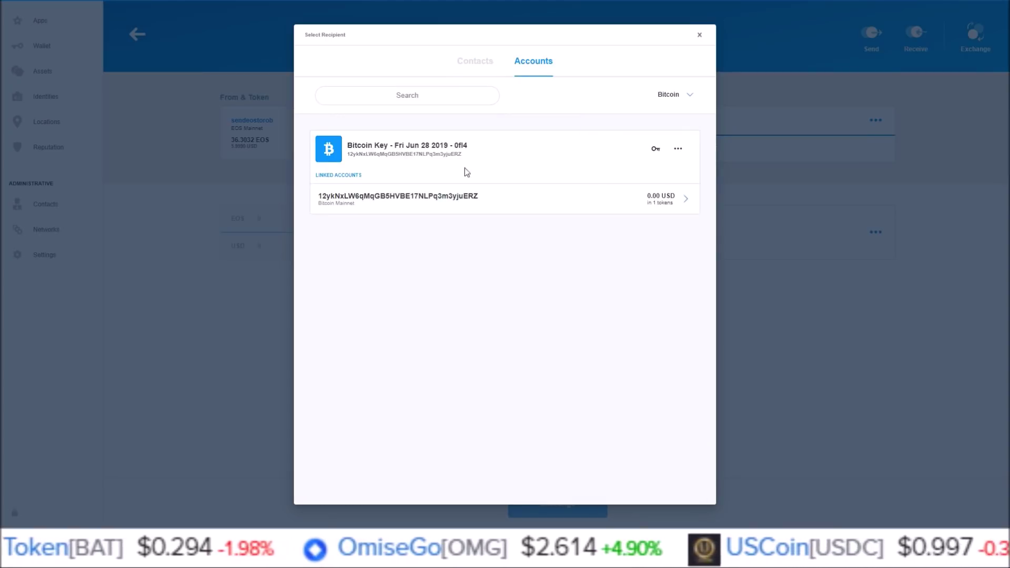
click(419, 199)
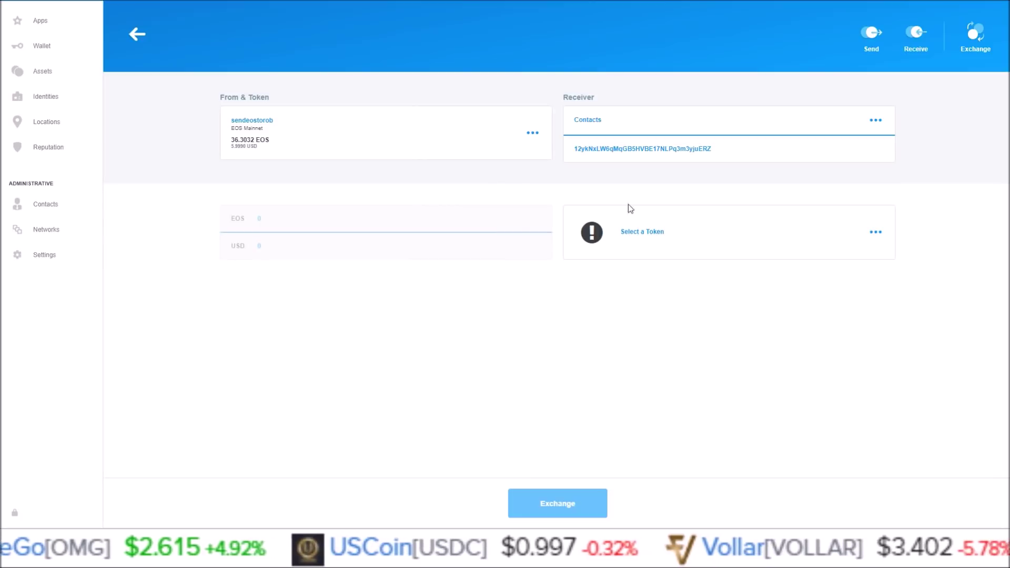
- Choose BTC as the token to receive and set the exchange amount to 10 EOS
click(652, 229)
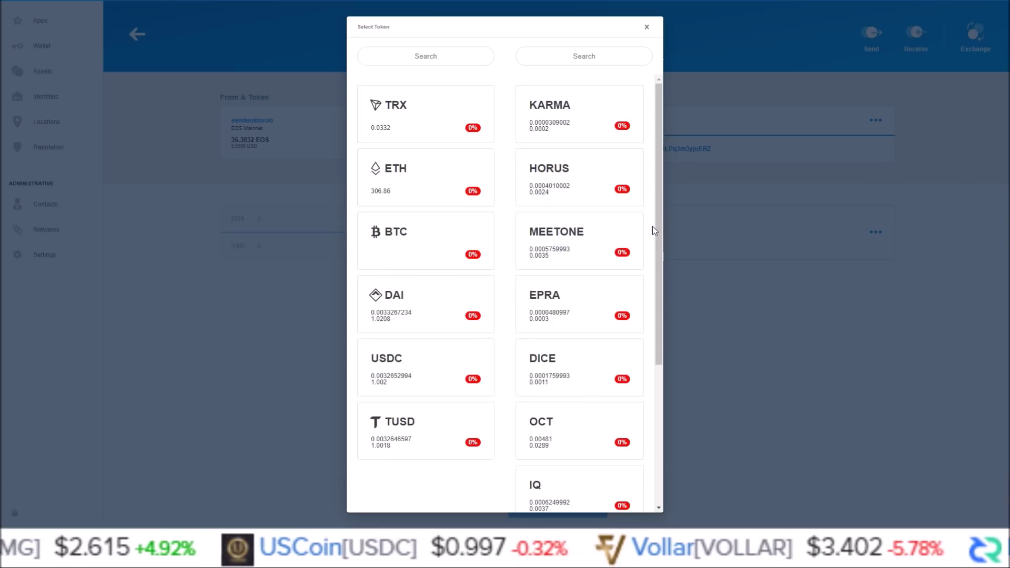
click(432, 234)
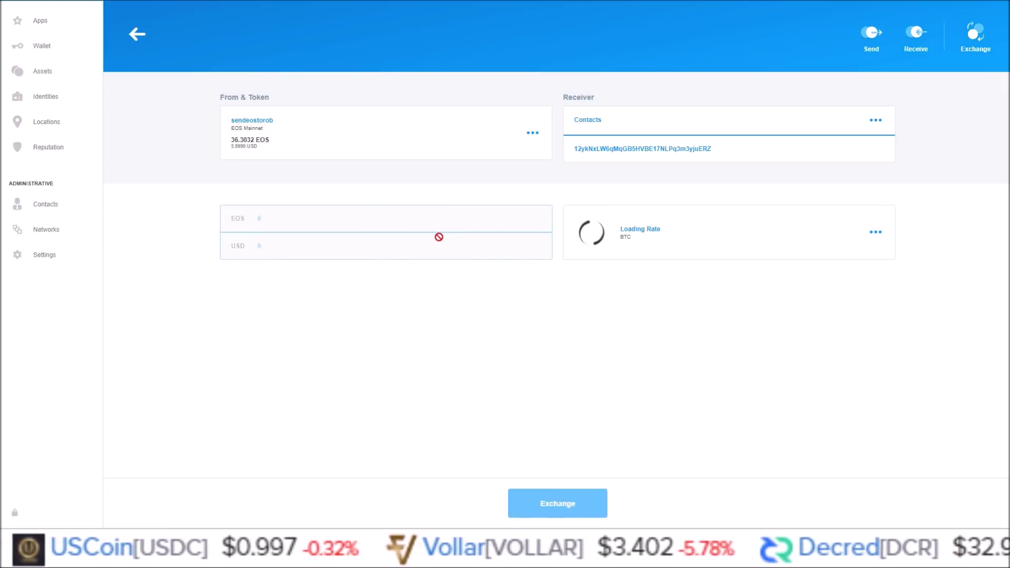
click(269, 220)
text(1)
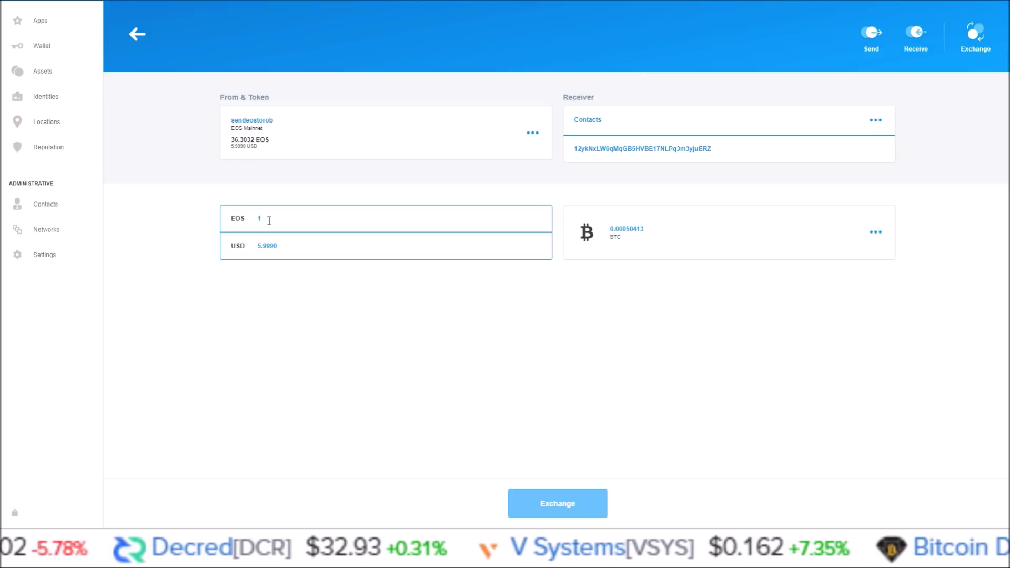
text(0)
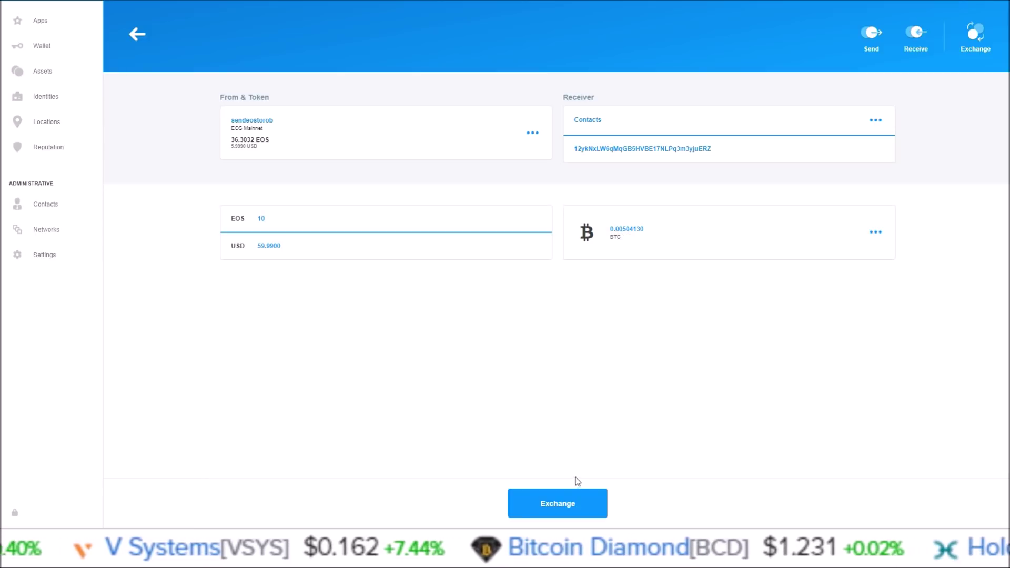
- Set the exchange amount to 7.8 EOS and leave the exchange without submitting it
key(BackSpace)
key(BackSpace)
text(7.8)
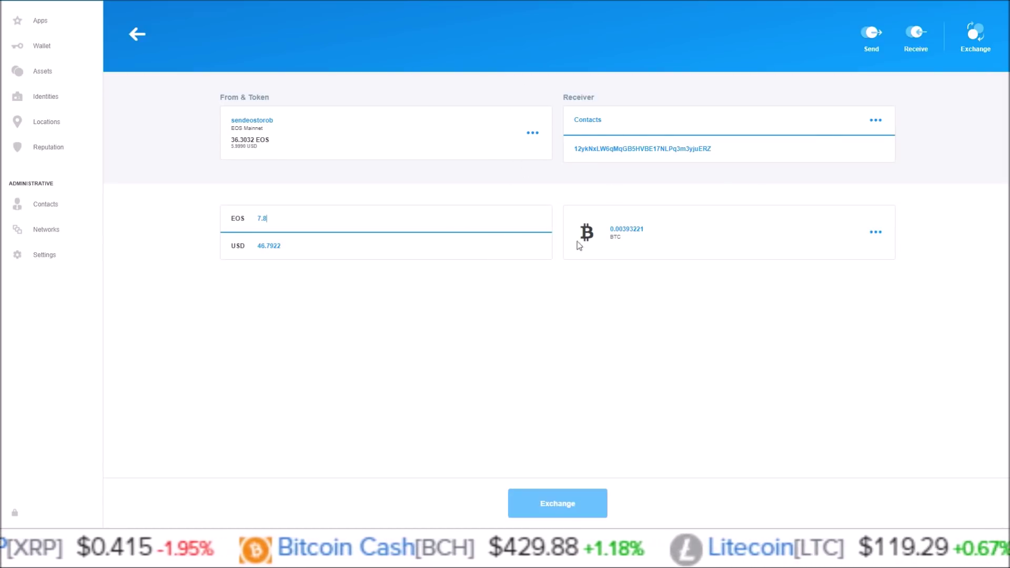
click(136, 35)
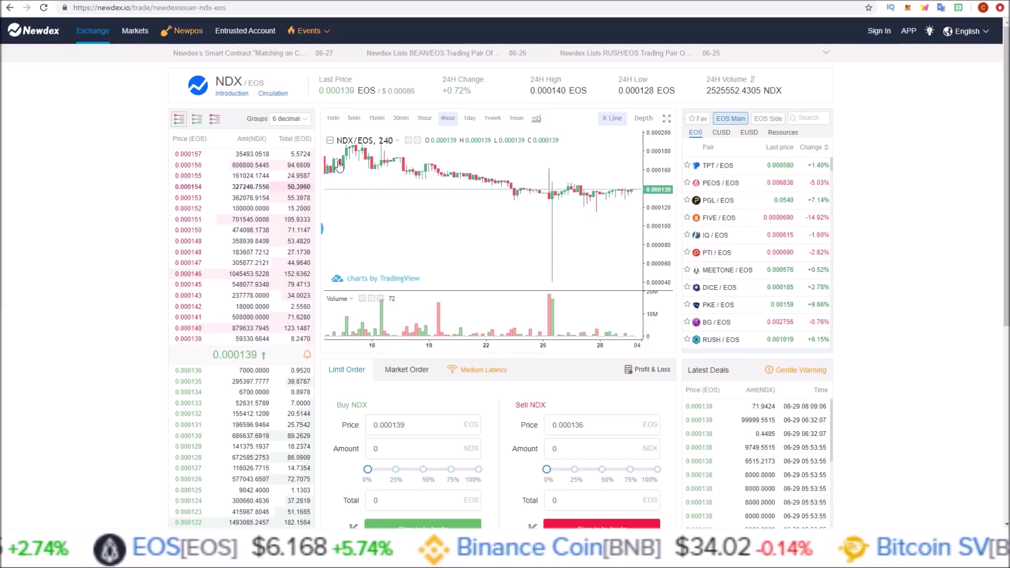
- Switch to Newdex in the browser and request an EOS sign-in through the desktop wallet
click(877, 34)
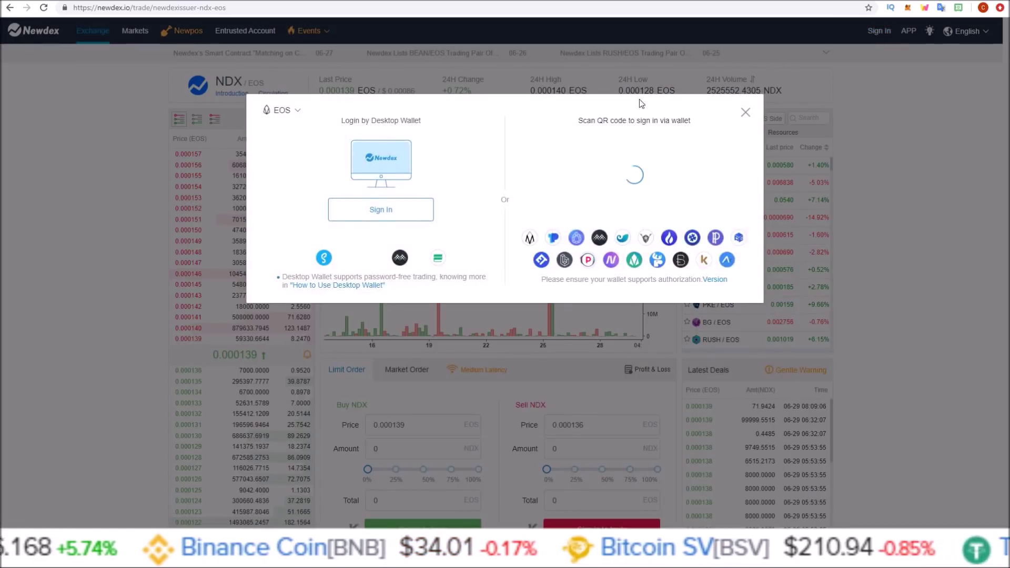
click(371, 213)
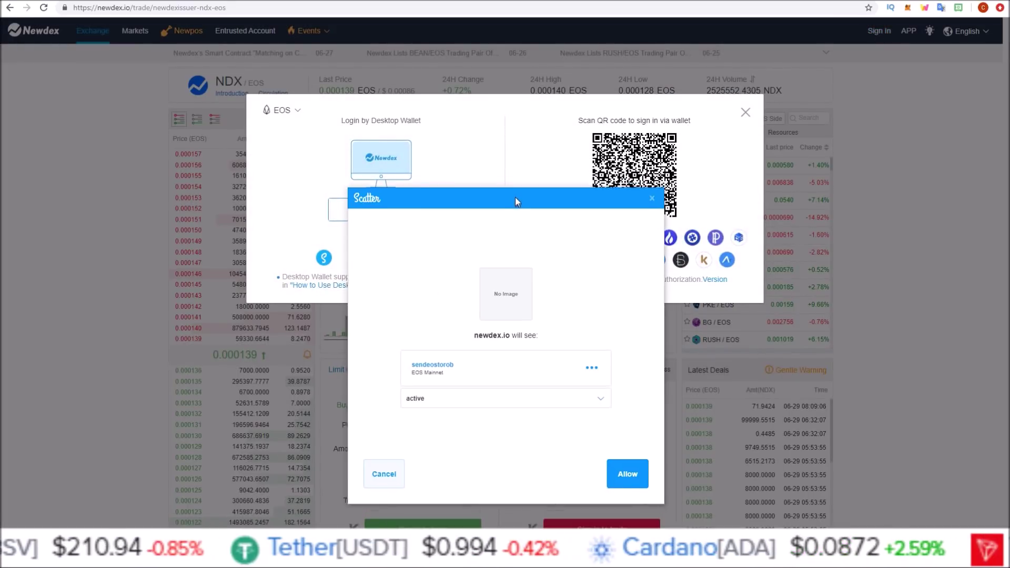
drag(516, 201, 529, 159)
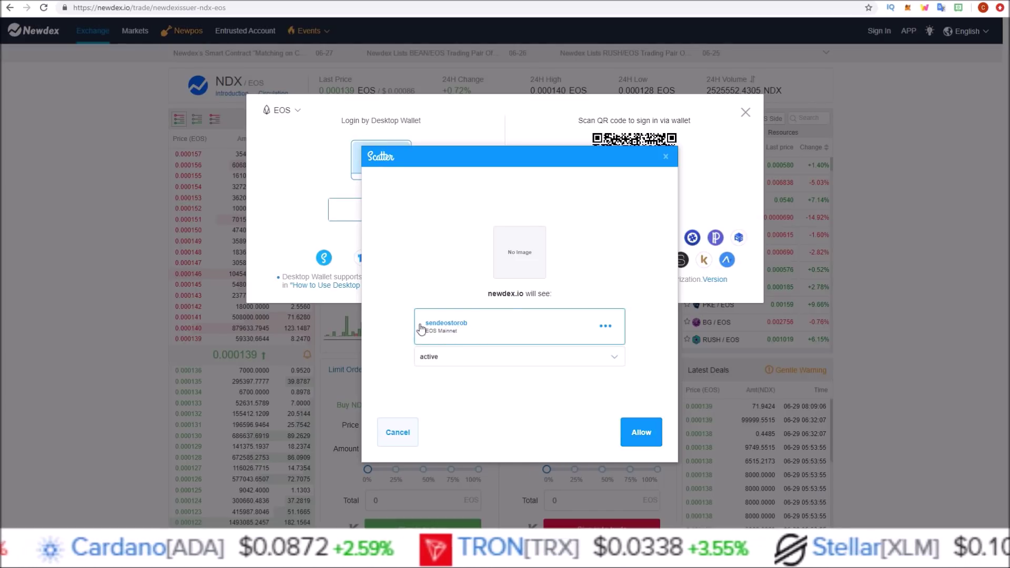
- Select the EOS Mainnet account linked to the SendEOStoCML key and allow newdex.io to access it
click(454, 329)
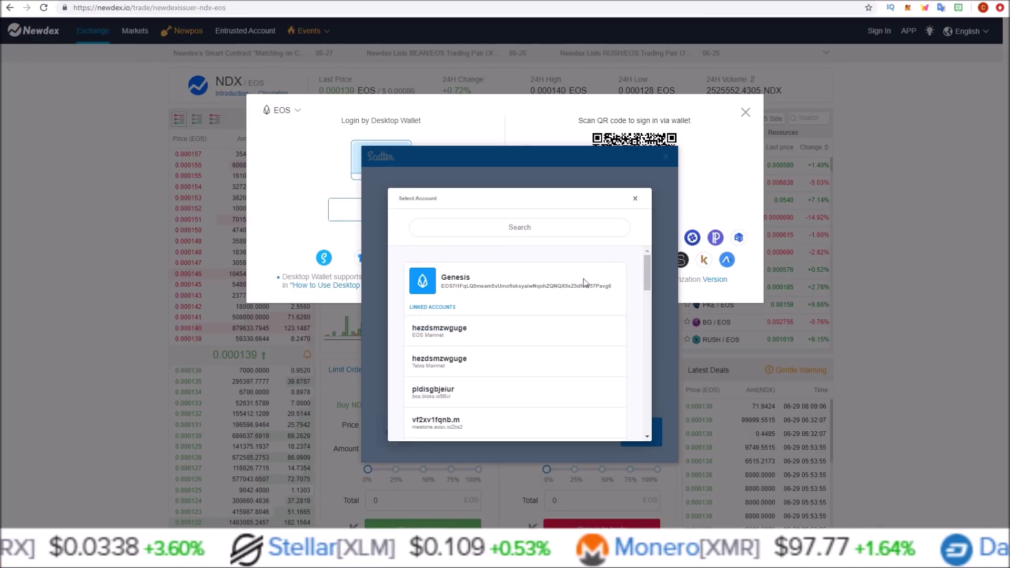
drag(645, 271, 635, 337)
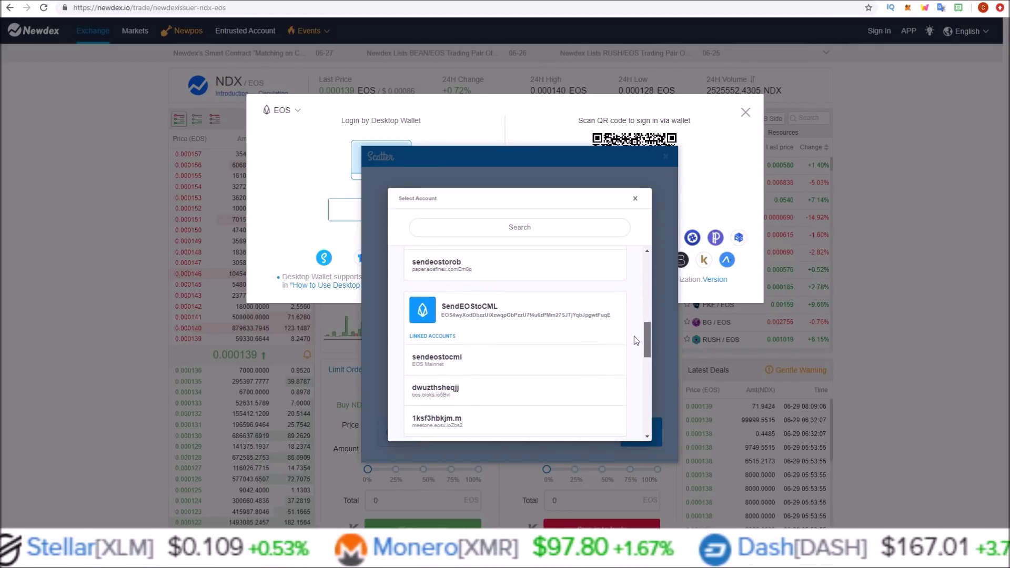
click(446, 361)
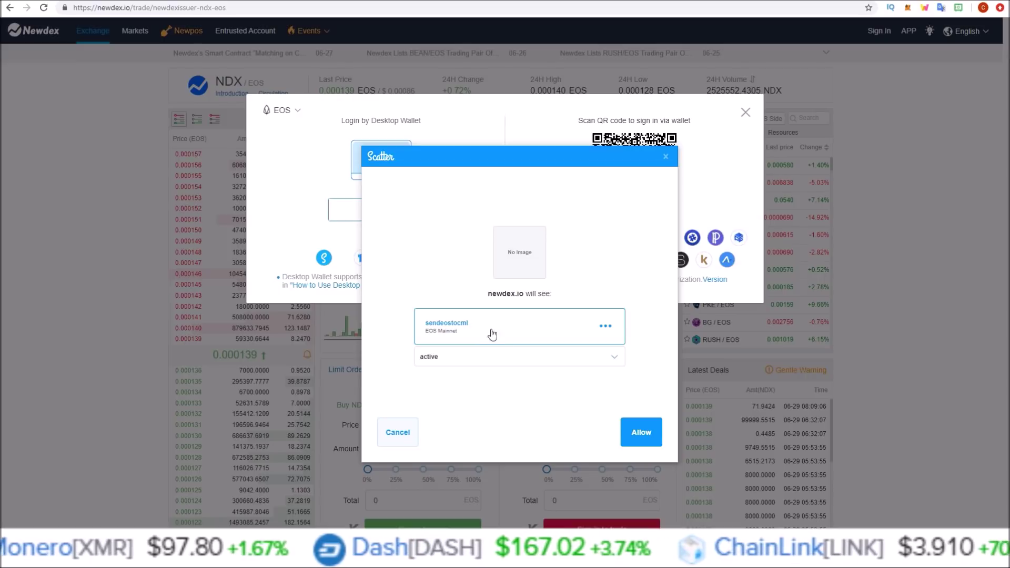
click(645, 434)
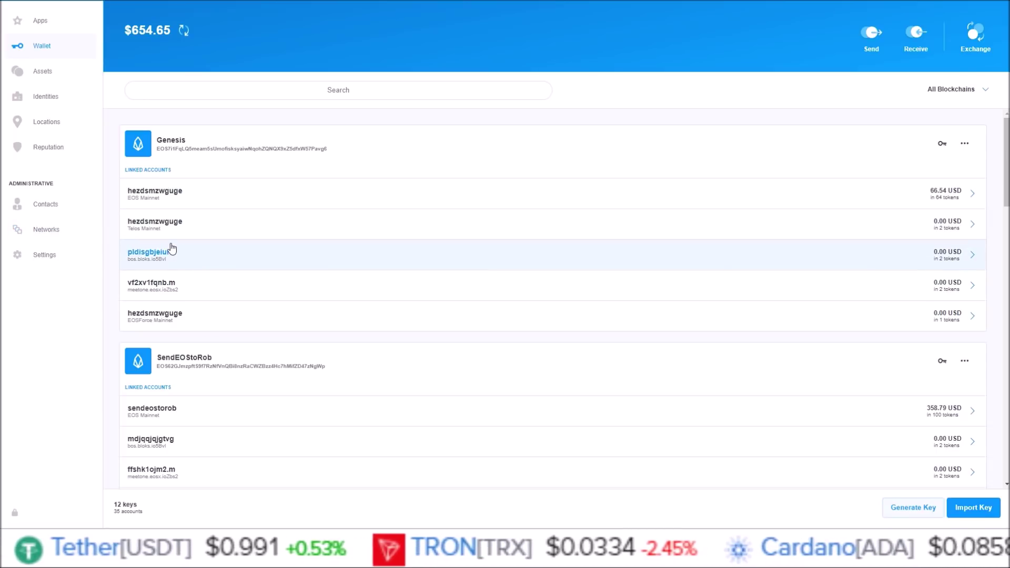
- Switch back to Scatter and review the EOSIO network list and the wallet's linked accounts
click(51, 233)
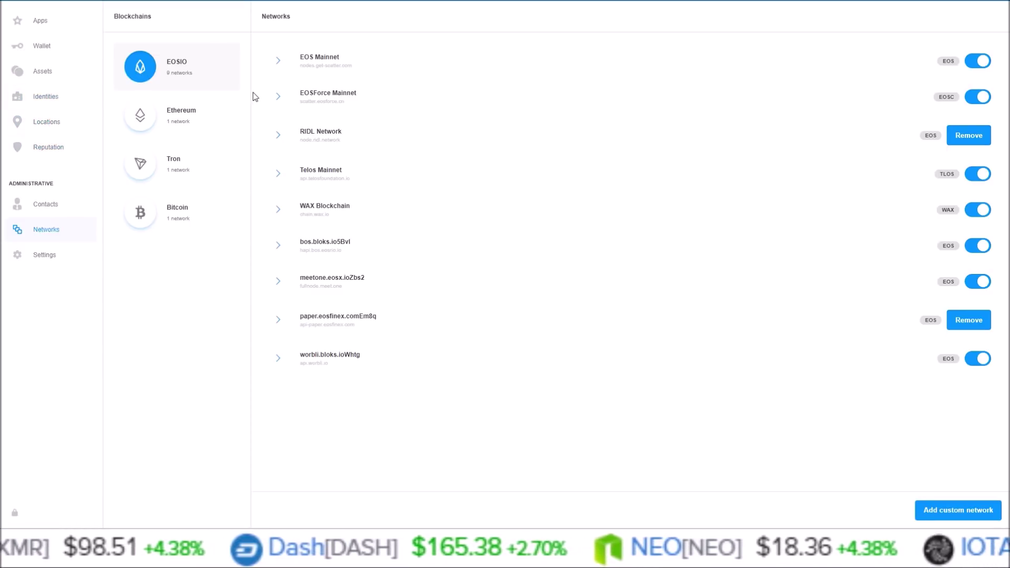
click(43, 53)
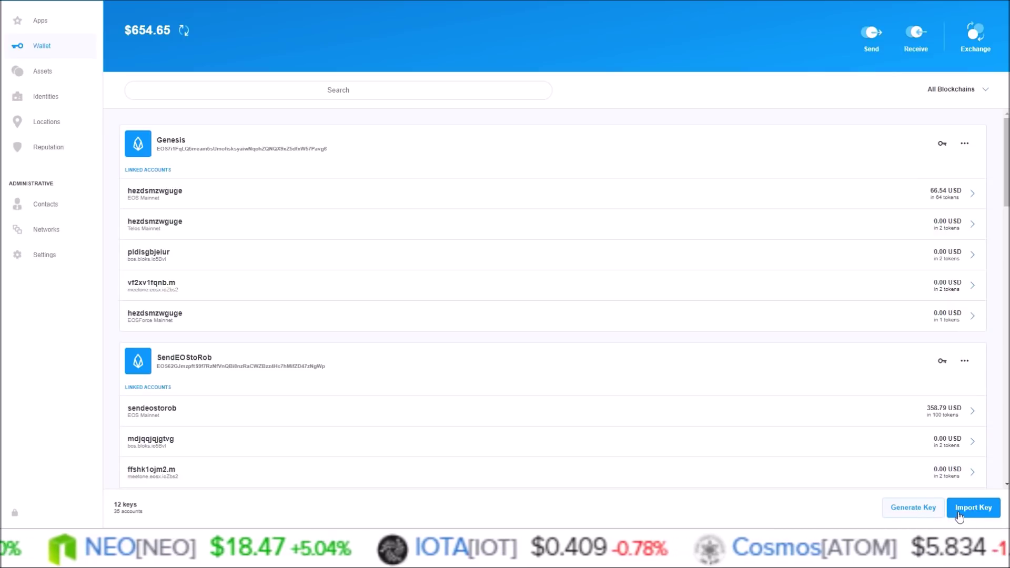
click(49, 228)
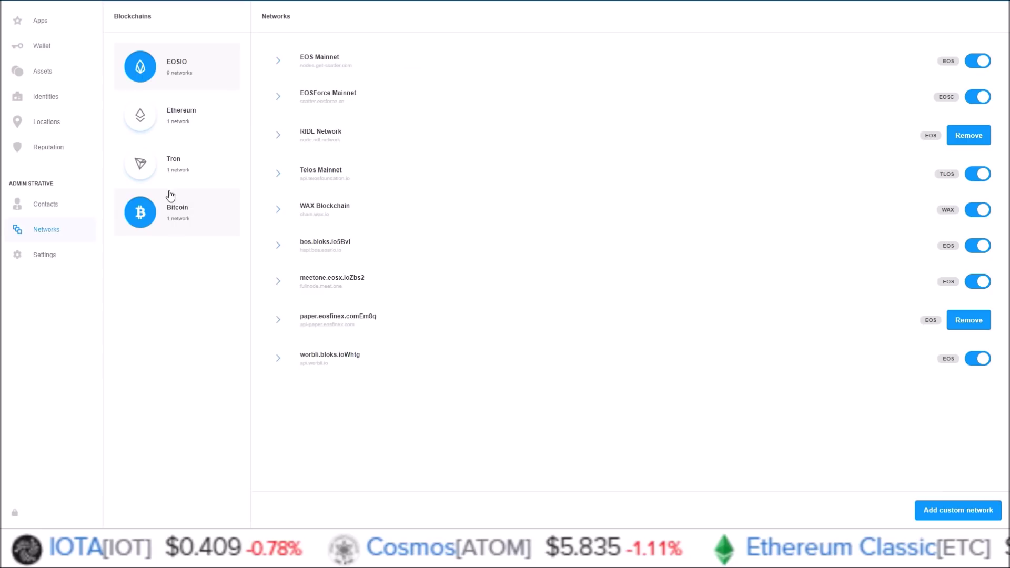